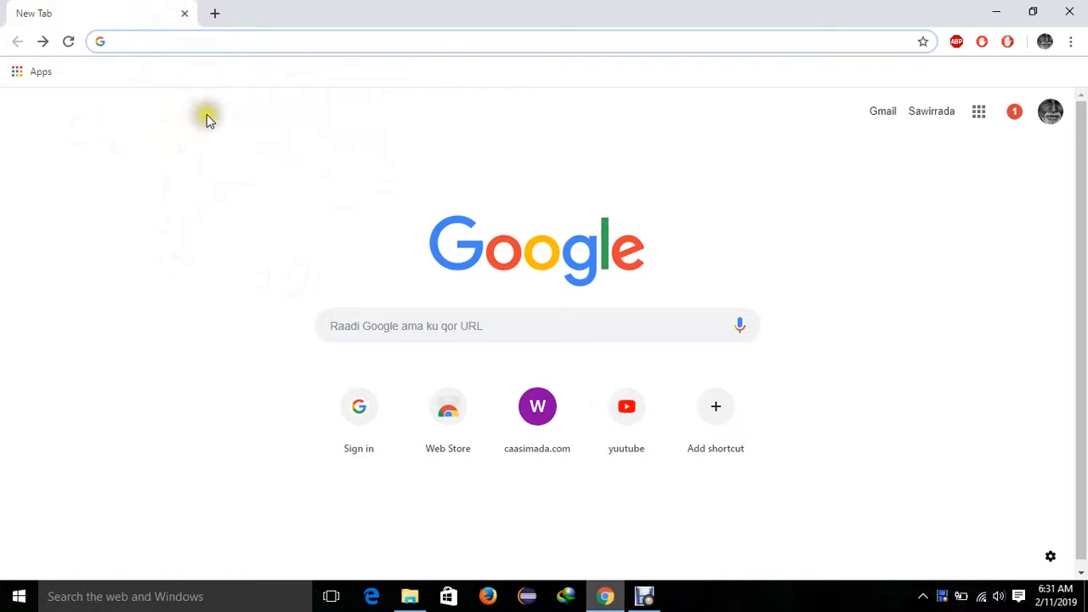
Step: Search Google for jdk and open Oracle's Java SE Downloads page
text(jdk)
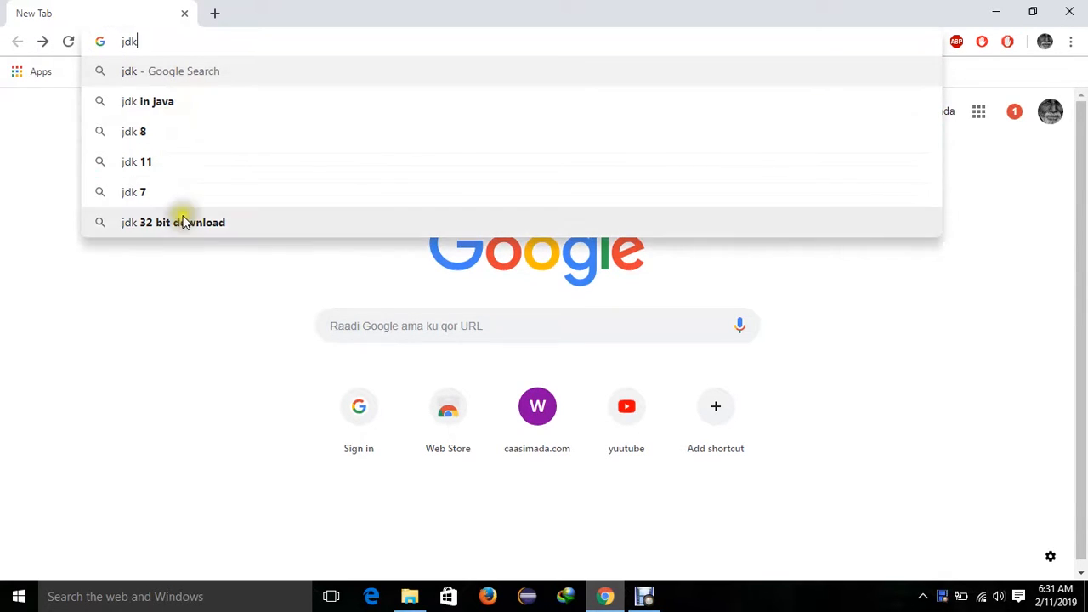
click(40, 44)
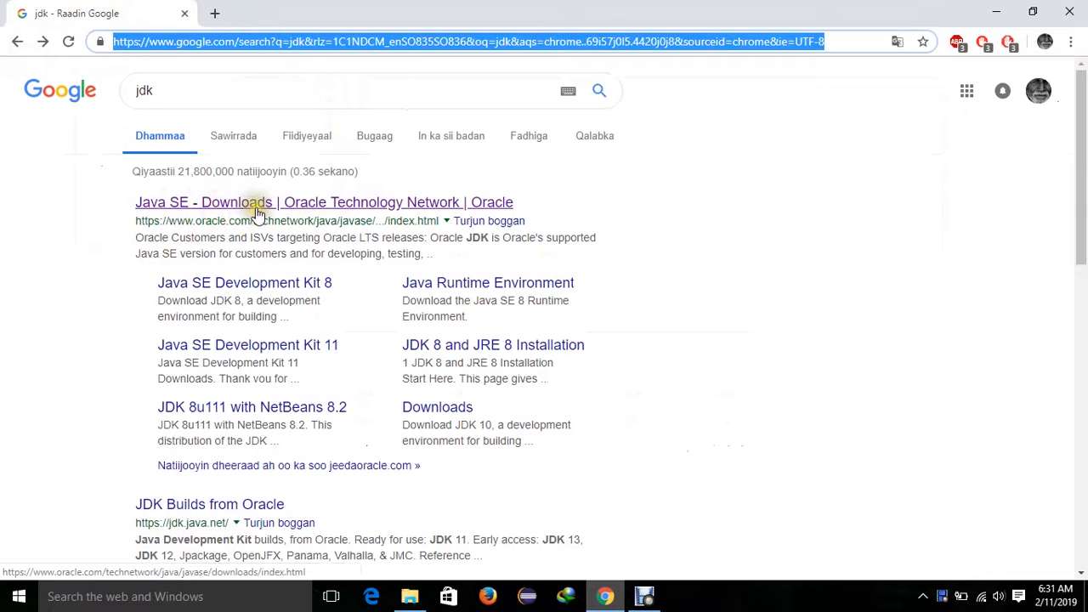
click(43, 43)
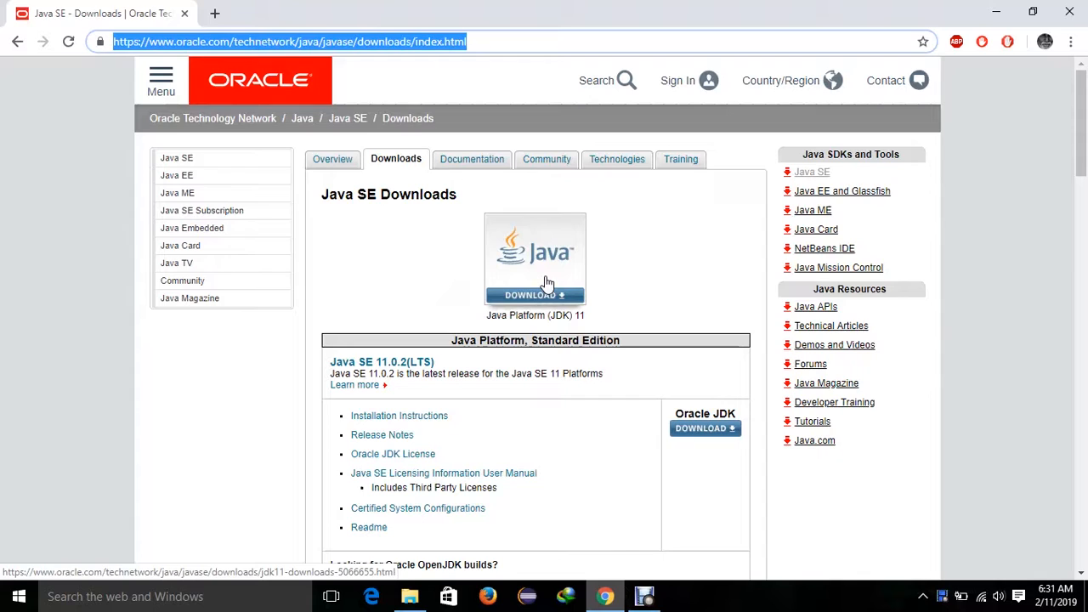
click(996, 17)
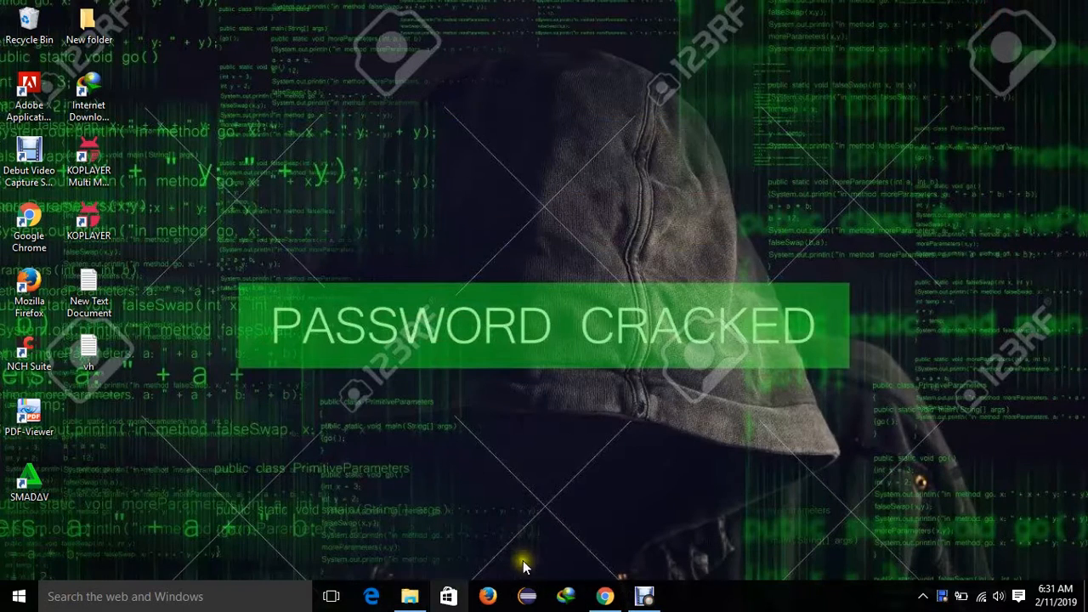
click(604, 596)
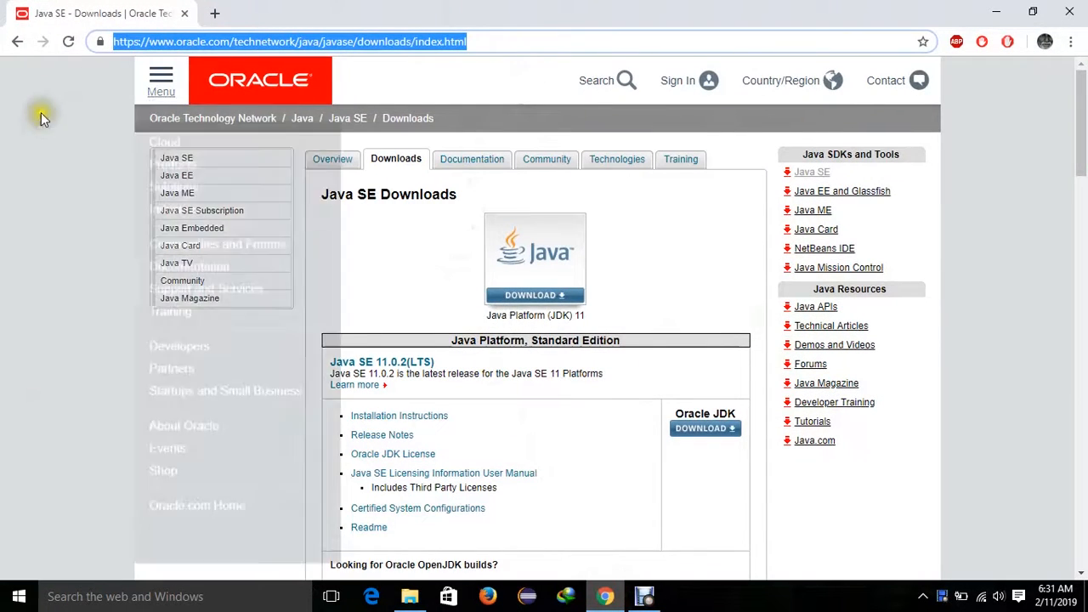
Step: Search Google for eclipse in a new browser tab and open the eclipse.org website
click(214, 12)
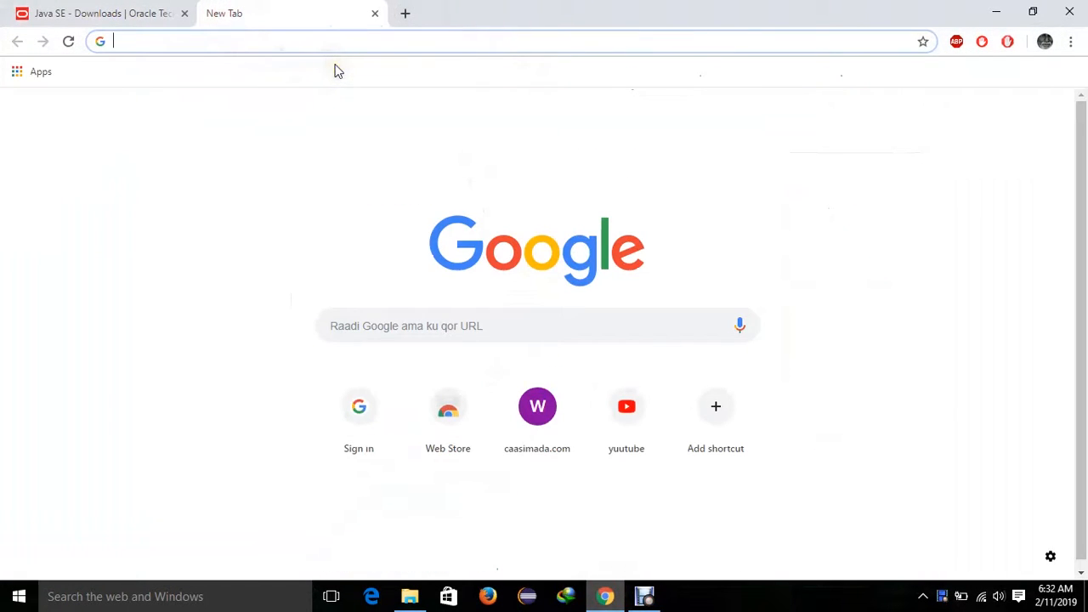
text(ecli)
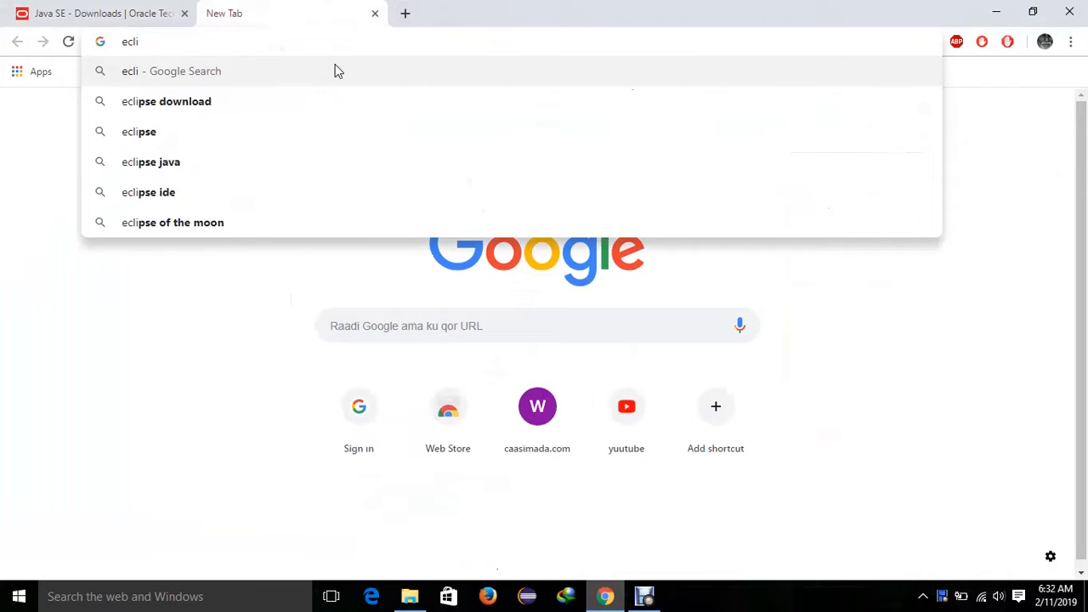
text(pse)
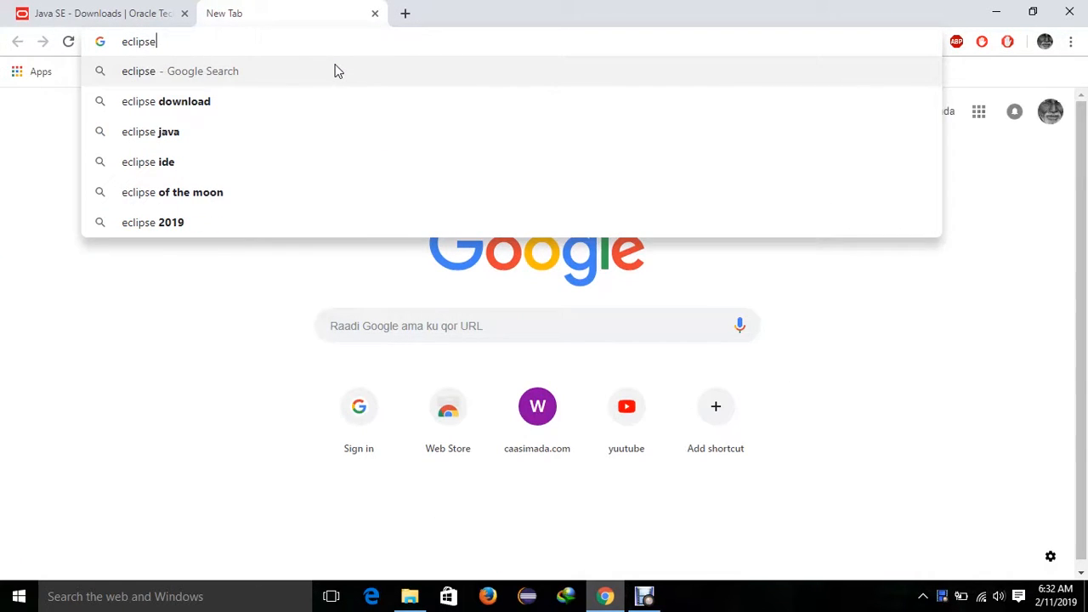
key(Return)
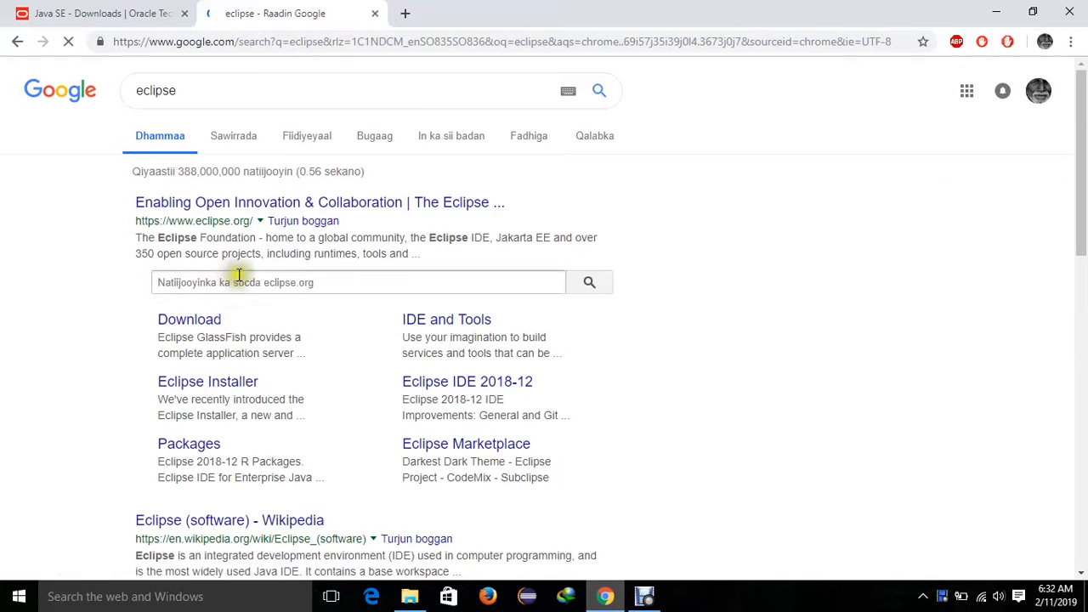
click(290, 213)
click(290, 211)
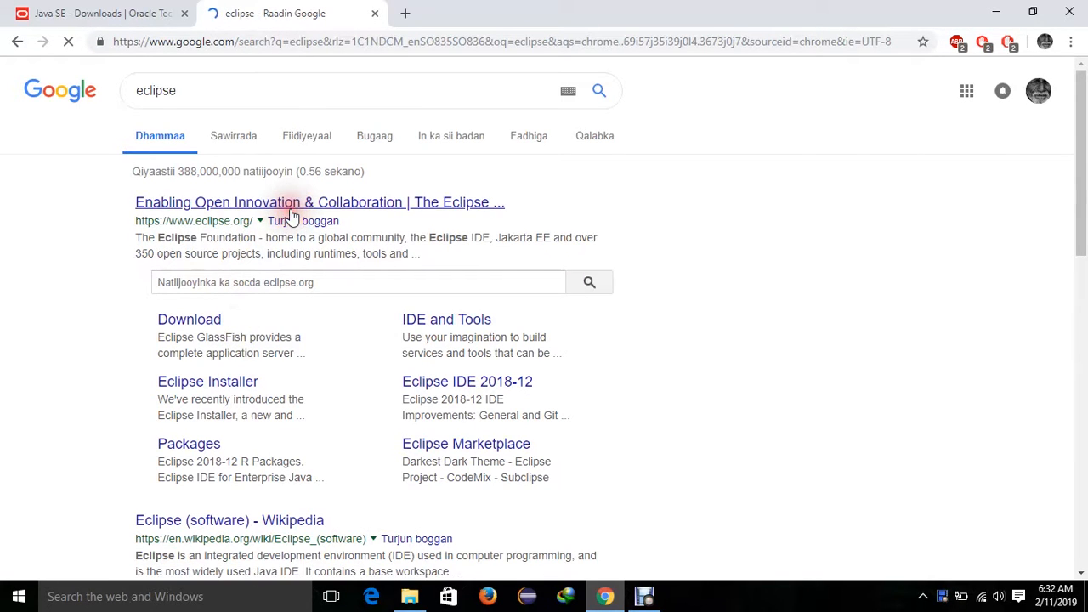
click(289, 211)
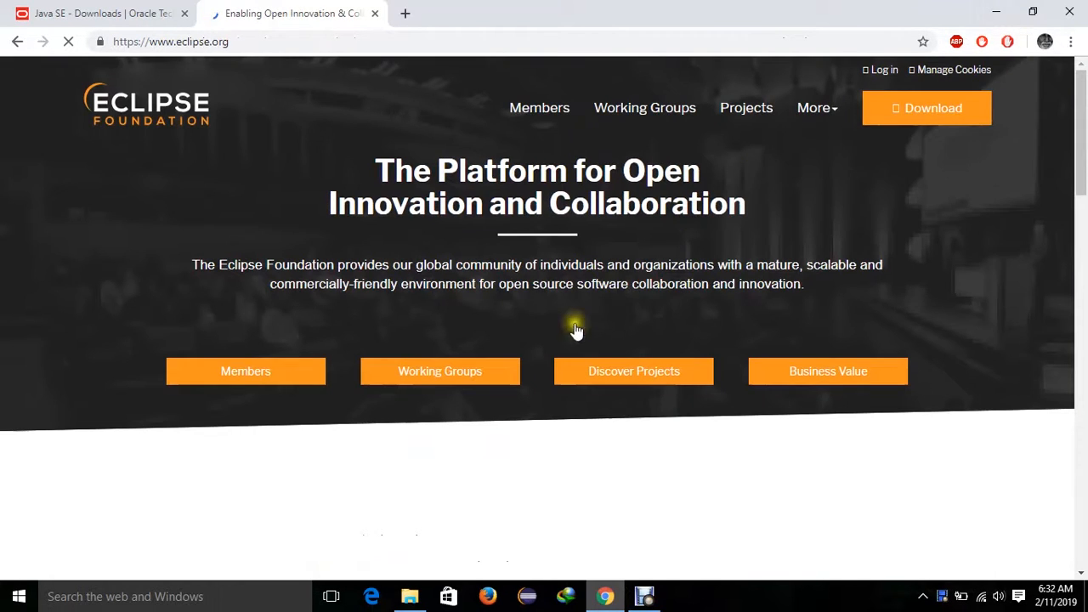
Step: Open the Eclipse downloads page and examine the 64-bit download offered for Eclipse IDE 2018-12
click(915, 117)
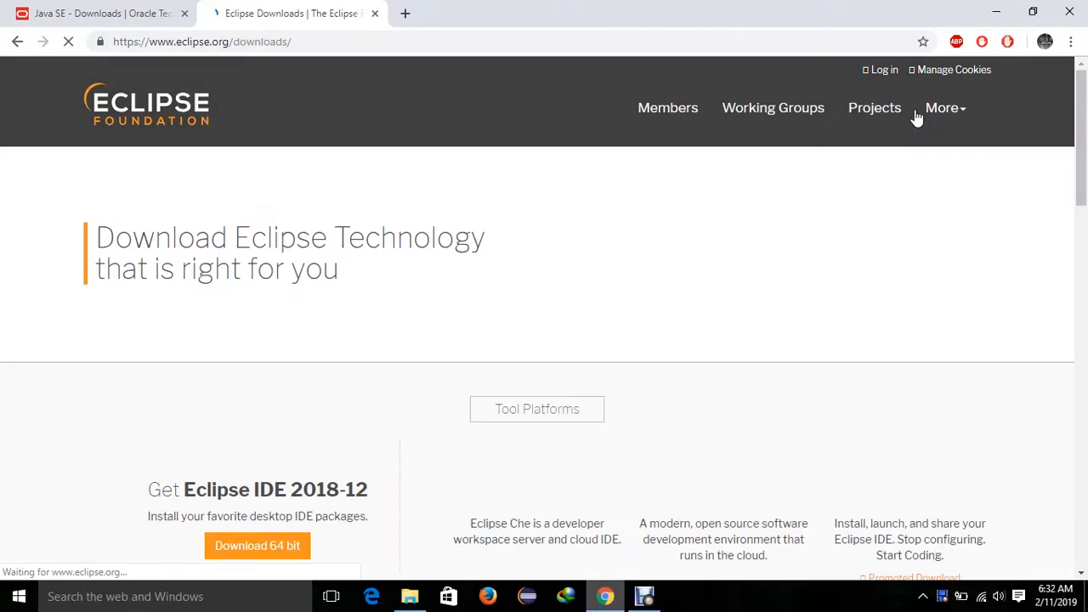
scroll(296, 513, down, 2)
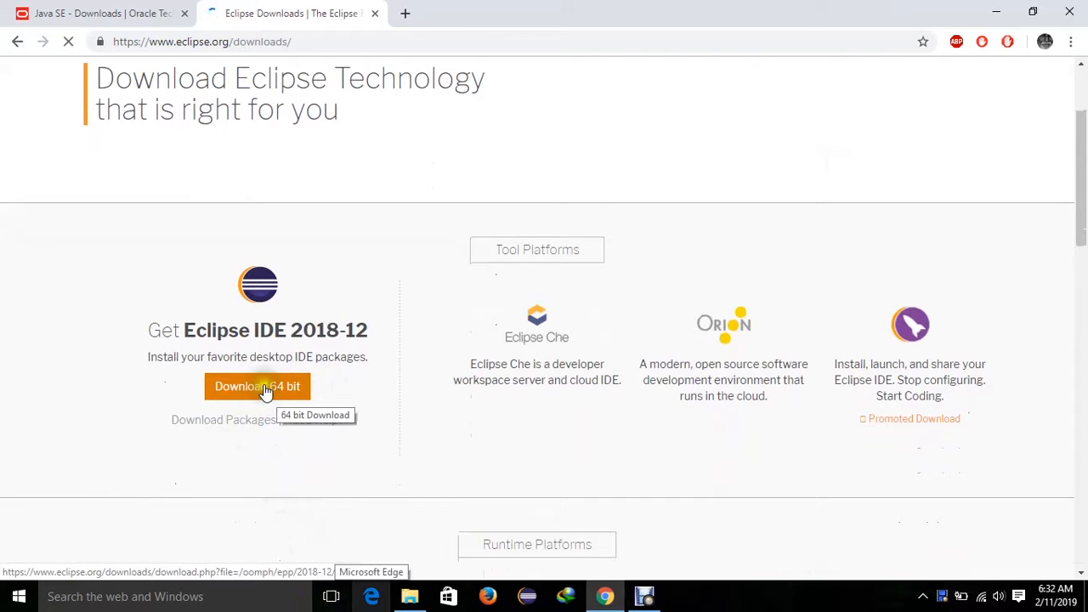
scroll(289, 387, down, 3)
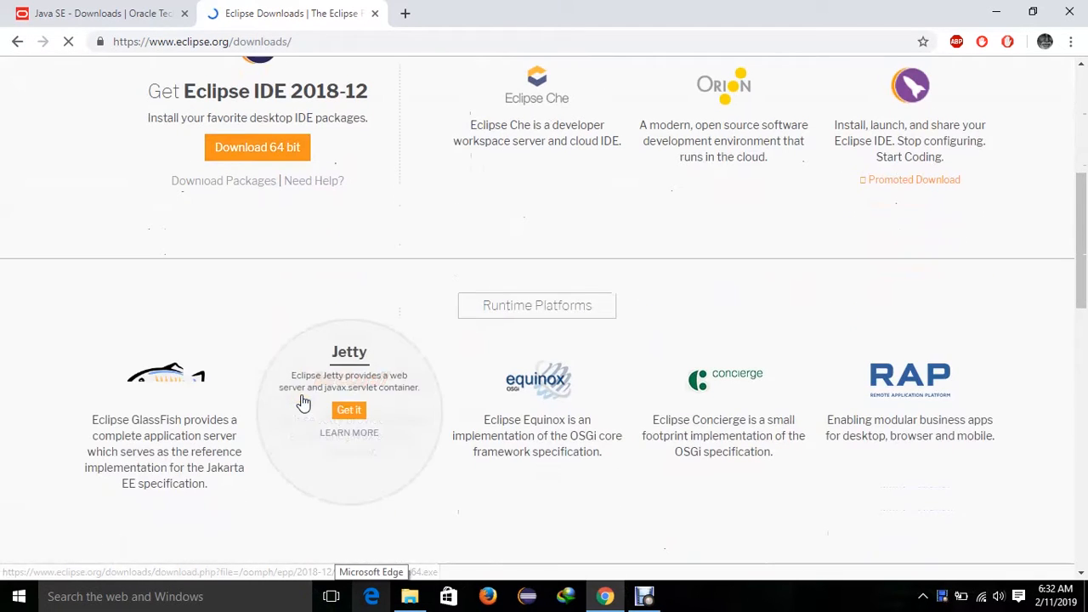
scroll(302, 399, up, 2)
scroll(303, 403, up, 1)
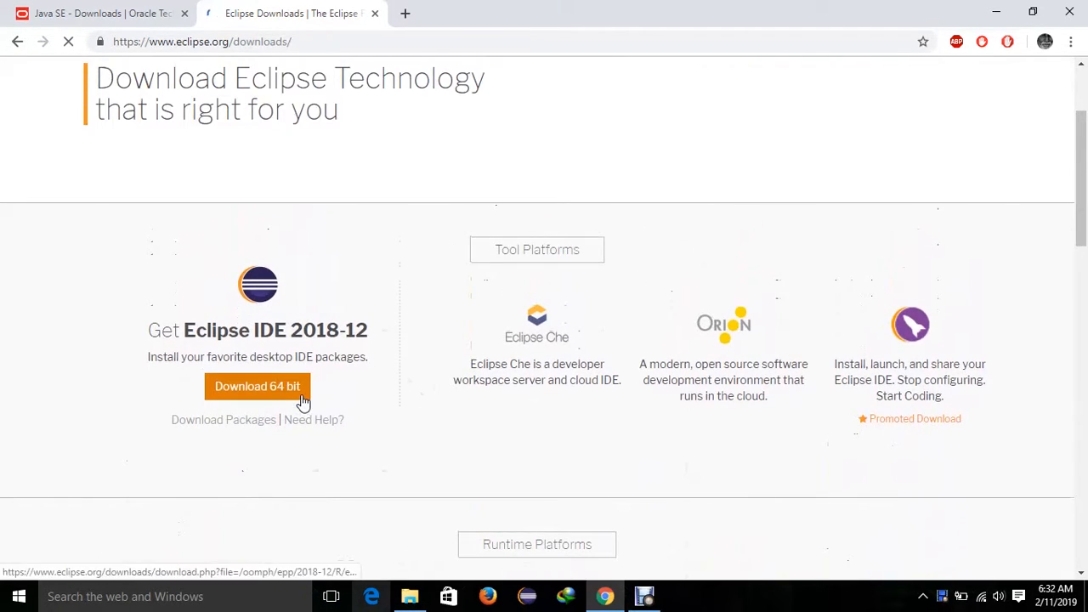
scroll(303, 403, up, 2)
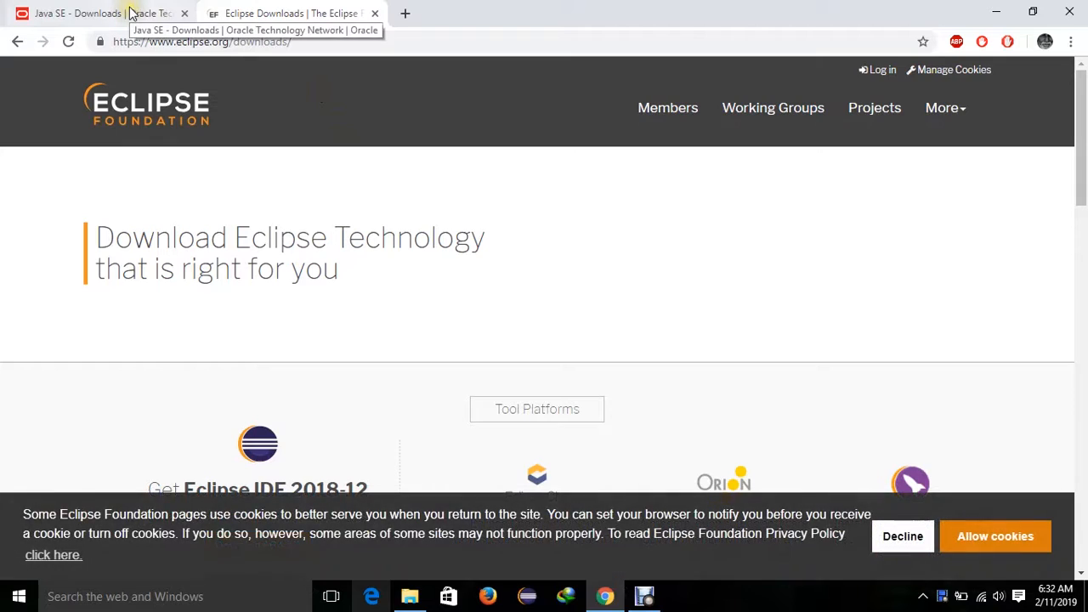
Step: Switch to File Explorer and run the jdk-11.0.2_windows-x64_bin installer from Xogta (E:) as administrator
click(998, 13)
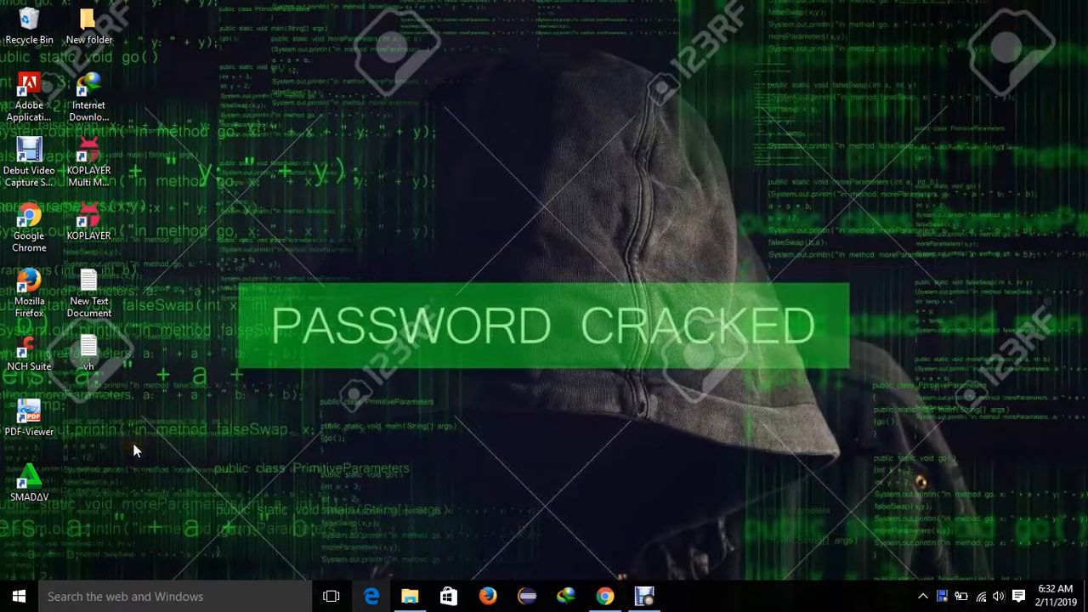
click(410, 597)
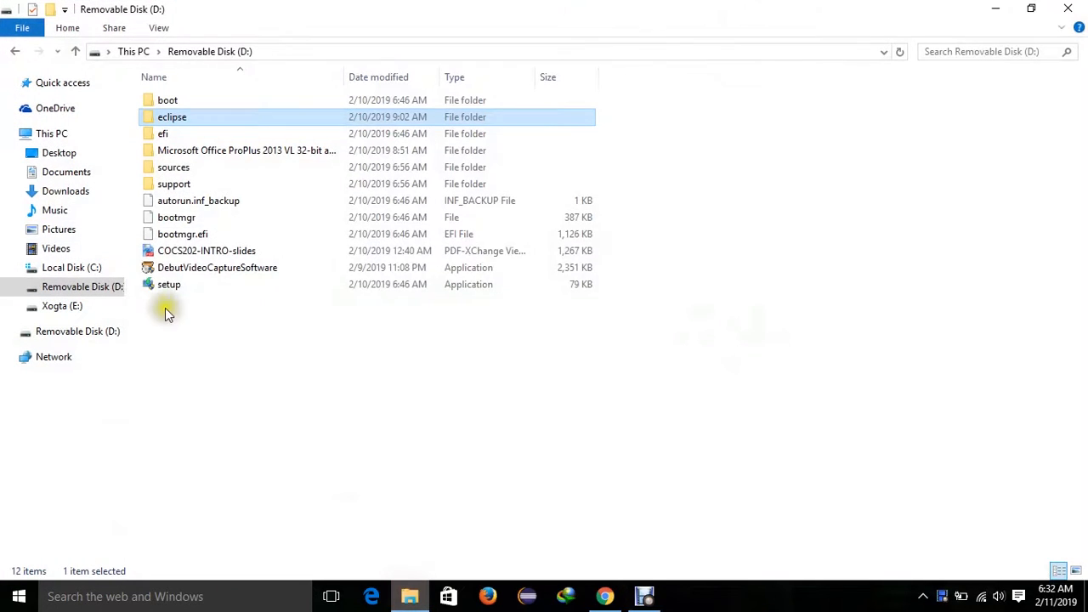
click(95, 302)
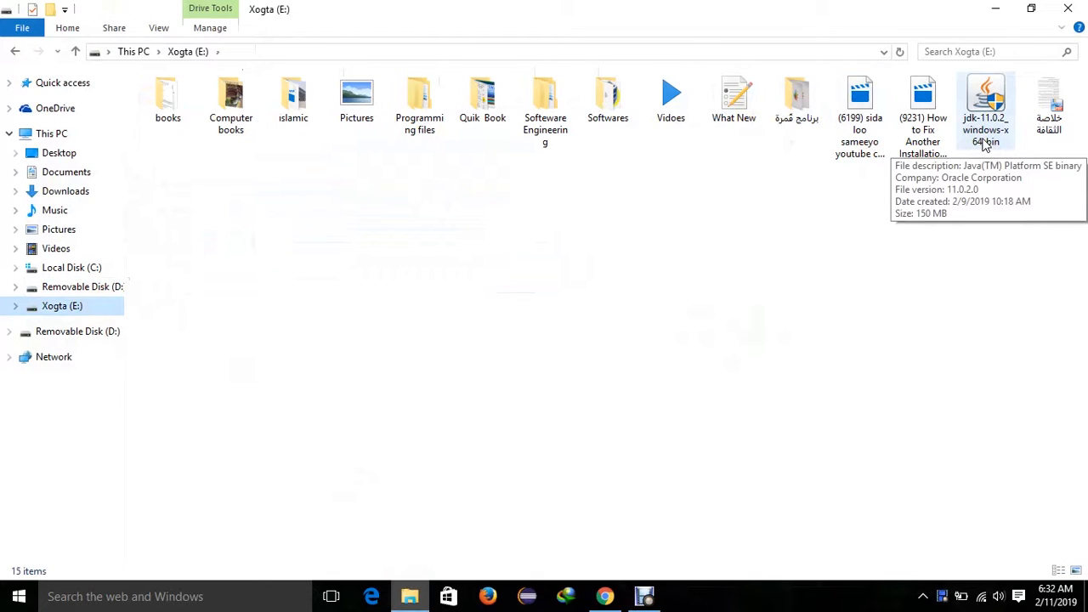
click(986, 119)
right_click(986, 123)
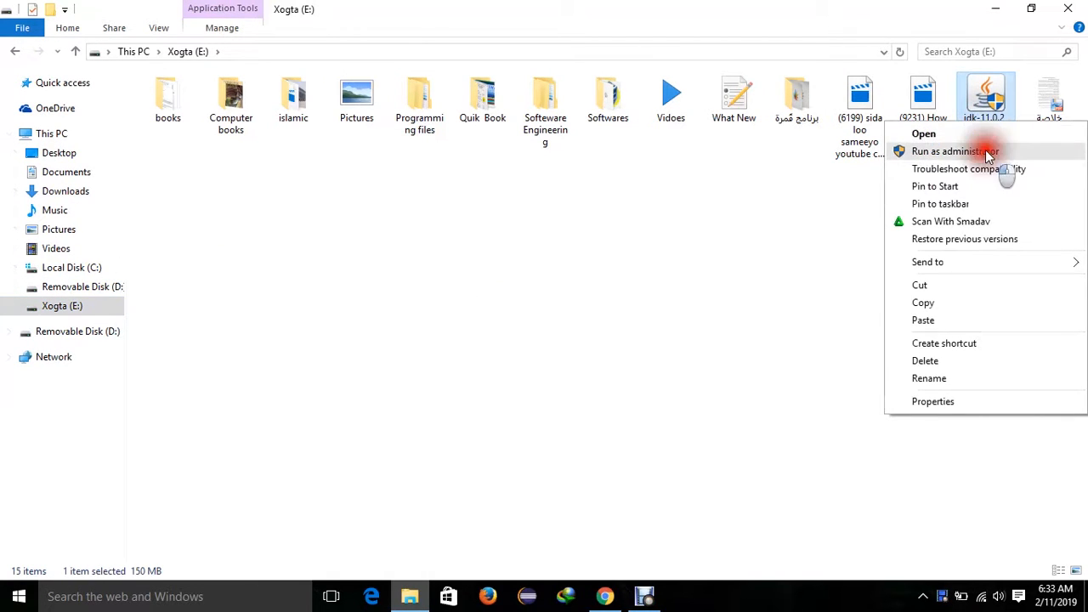
click(988, 152)
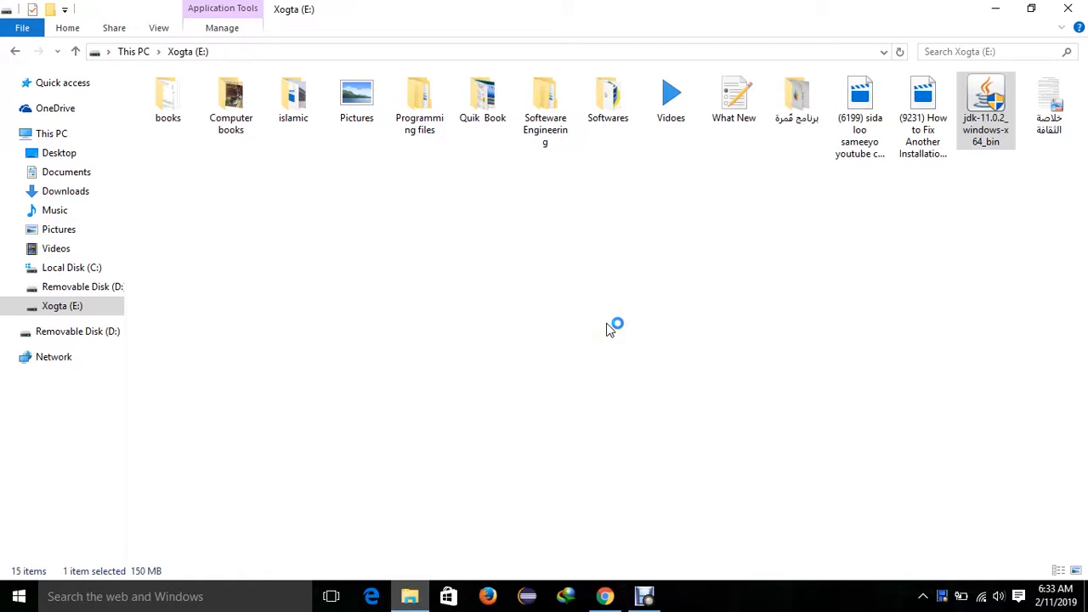
click(998, 8)
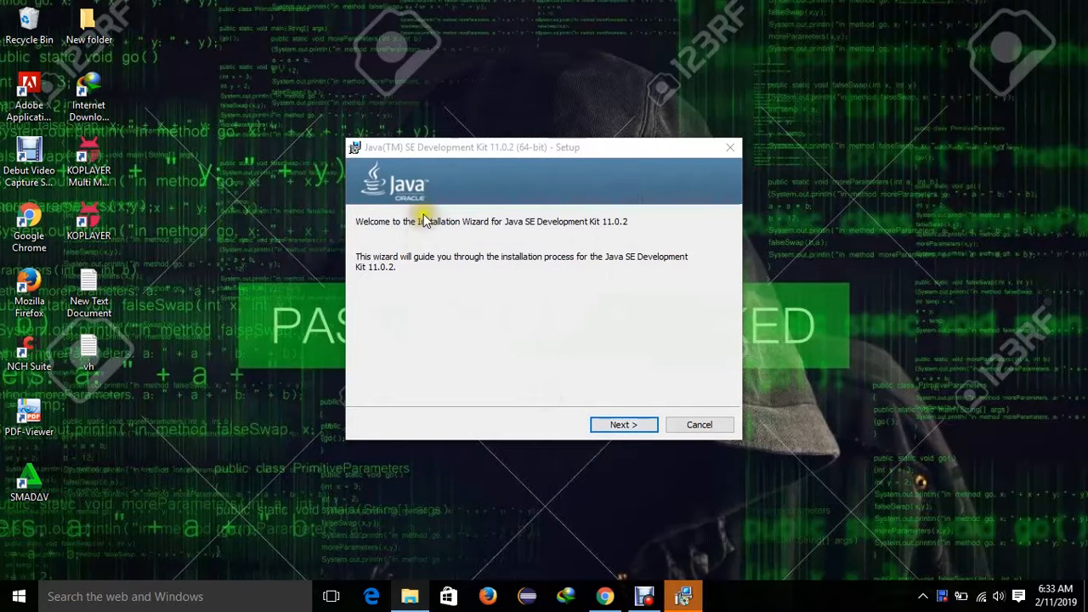
Step: Install Java SE Development Kit 11.0.2 with the default features and folder, and close the finished setup wizard
click(624, 425)
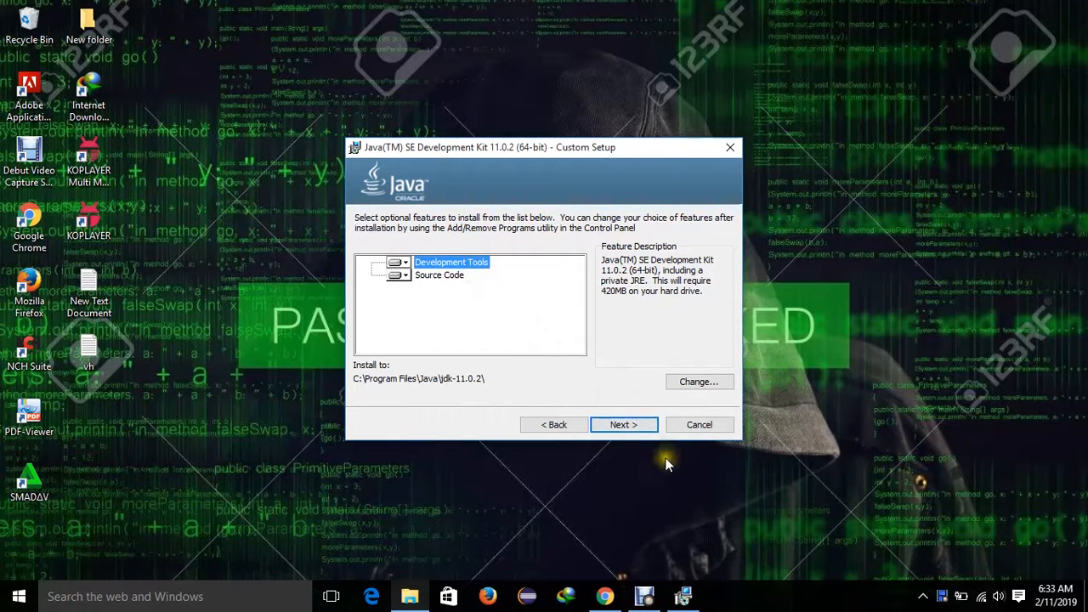
click(627, 424)
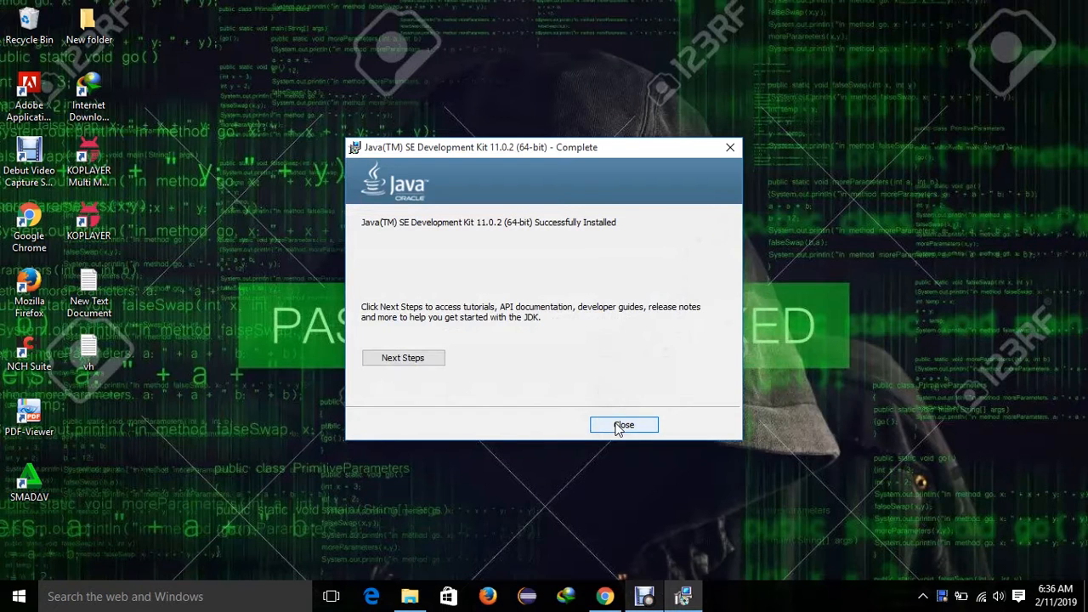
click(623, 425)
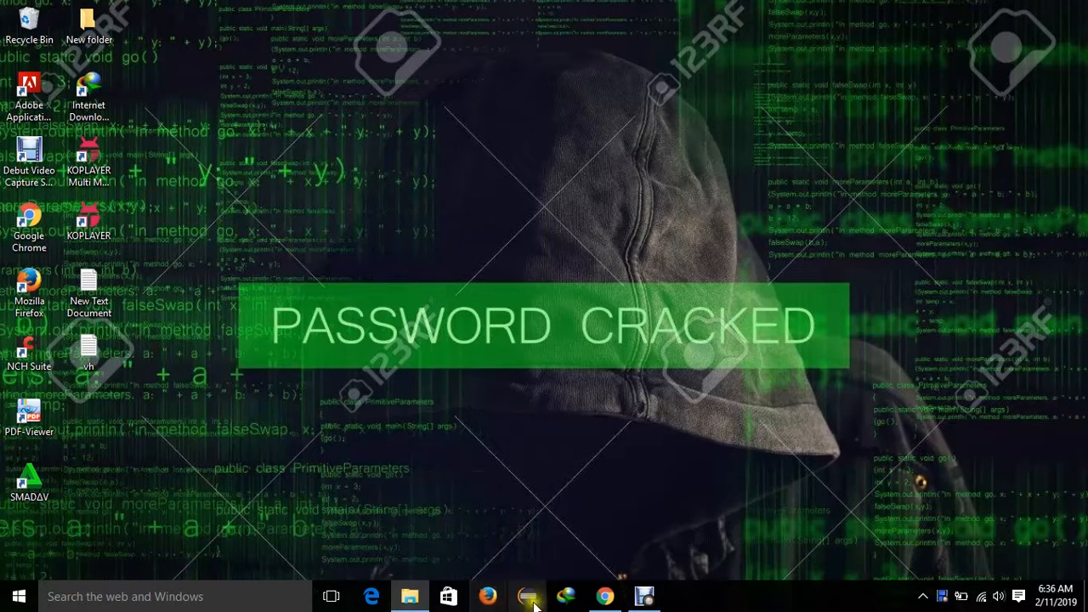
Step: Copy the eclipse folder from Removable Disk (D:) in File Explorer
click(409, 596)
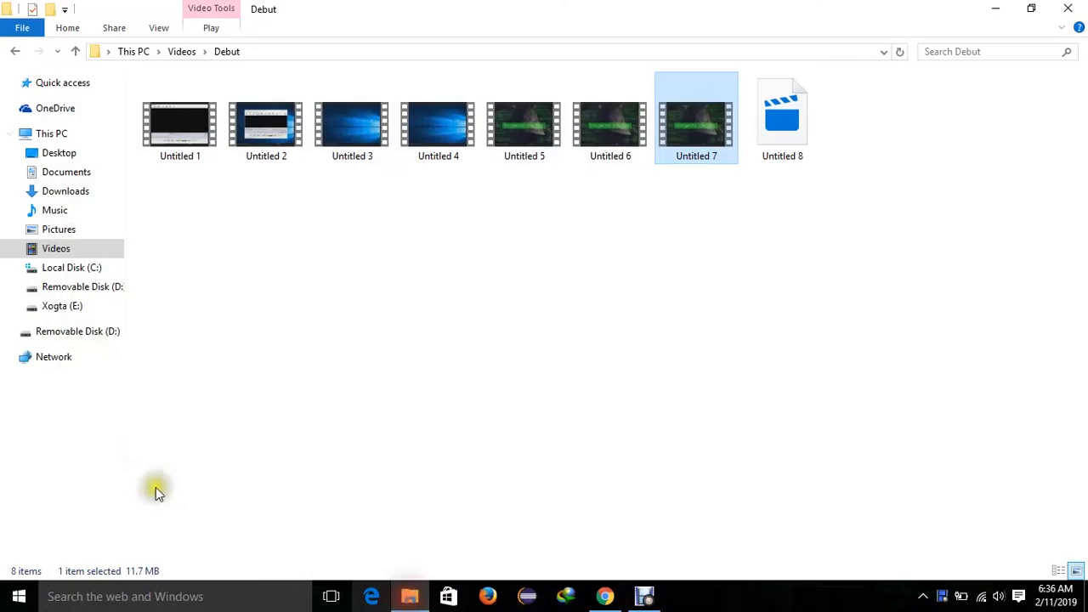
click(75, 333)
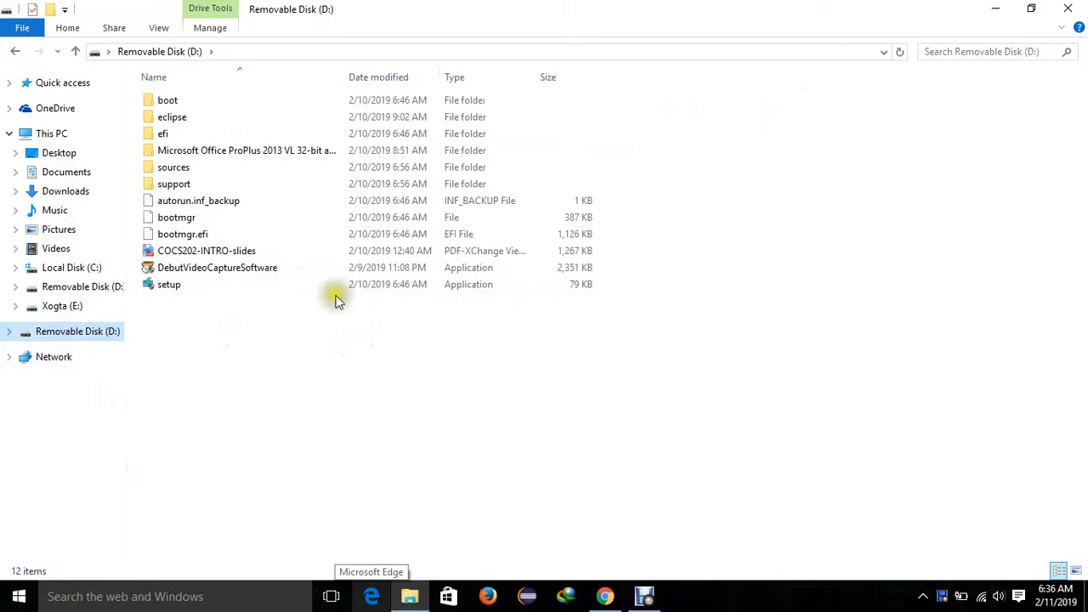
click(318, 119)
right_click(318, 118)
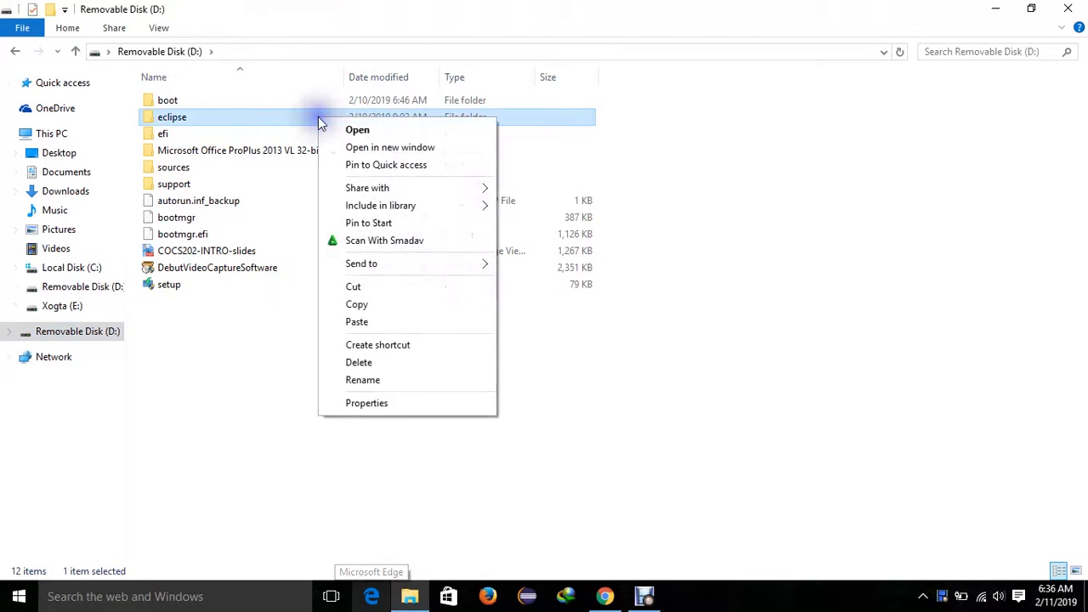
click(393, 305)
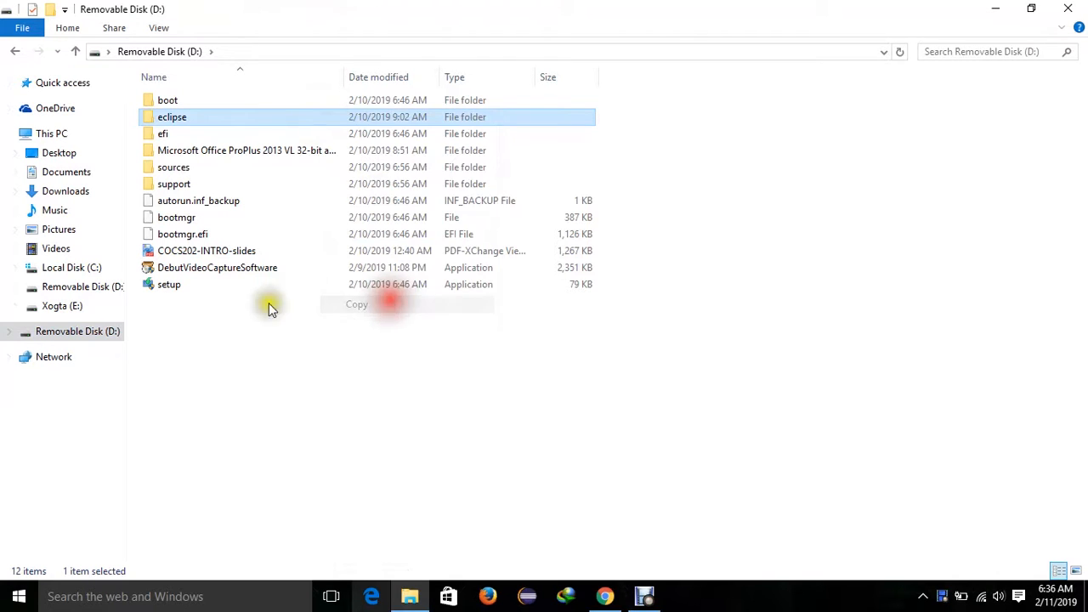
Step: Launch the eclipse application from the eclipse folder in Program Files on Local Disk (C:)
click(59, 270)
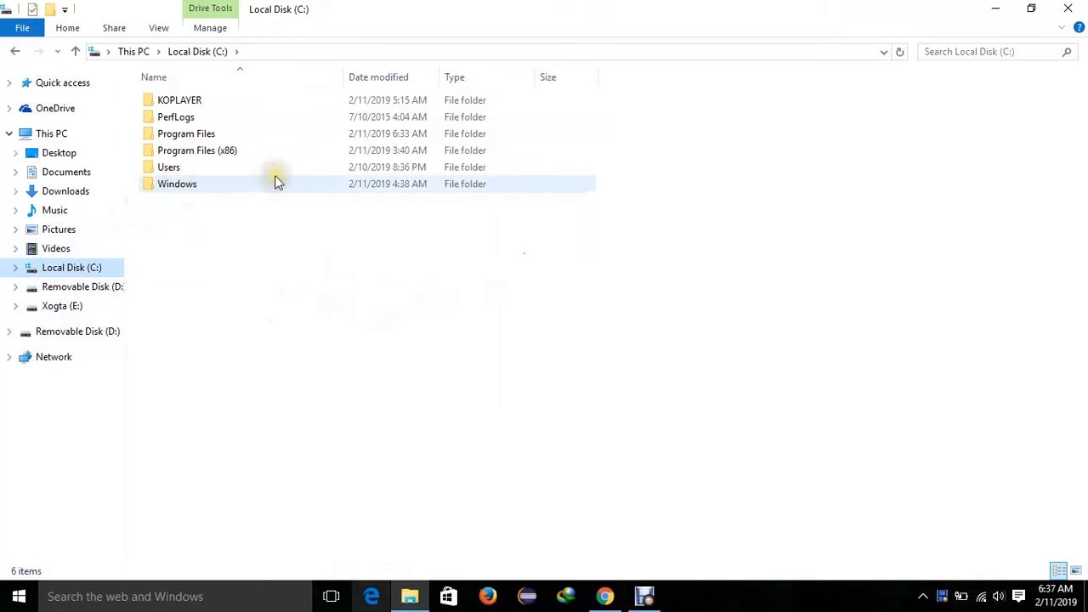
click(268, 133)
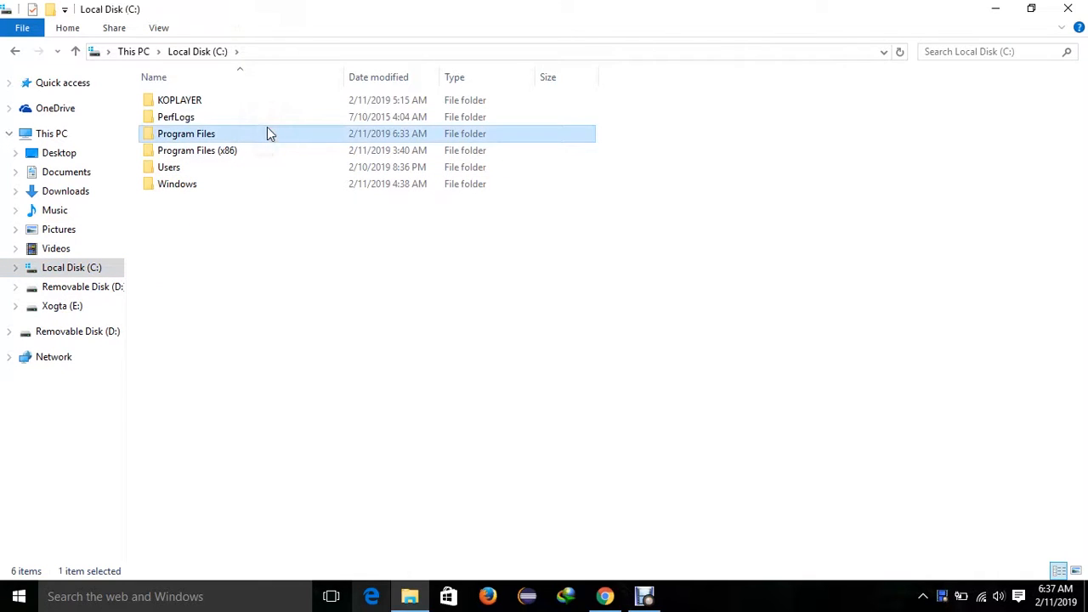
double_click(267, 134)
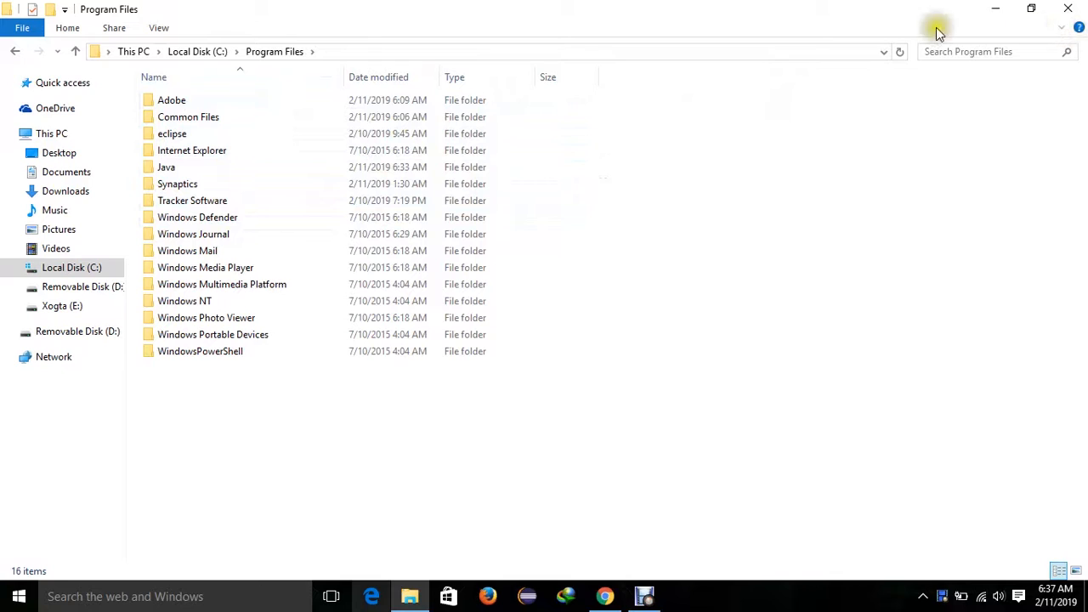
double_click(453, 134)
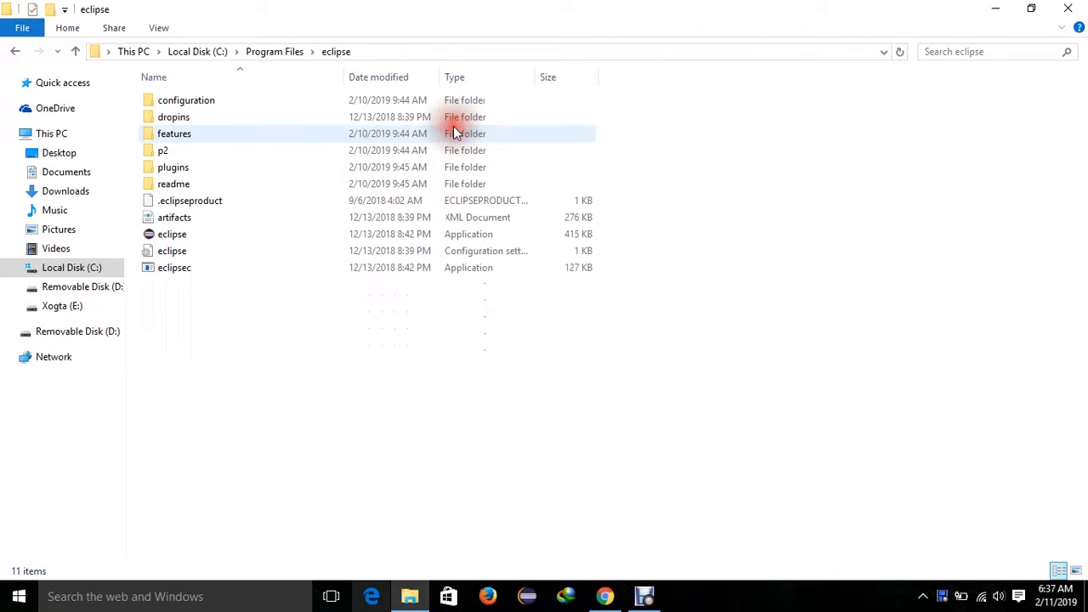
double_click(425, 236)
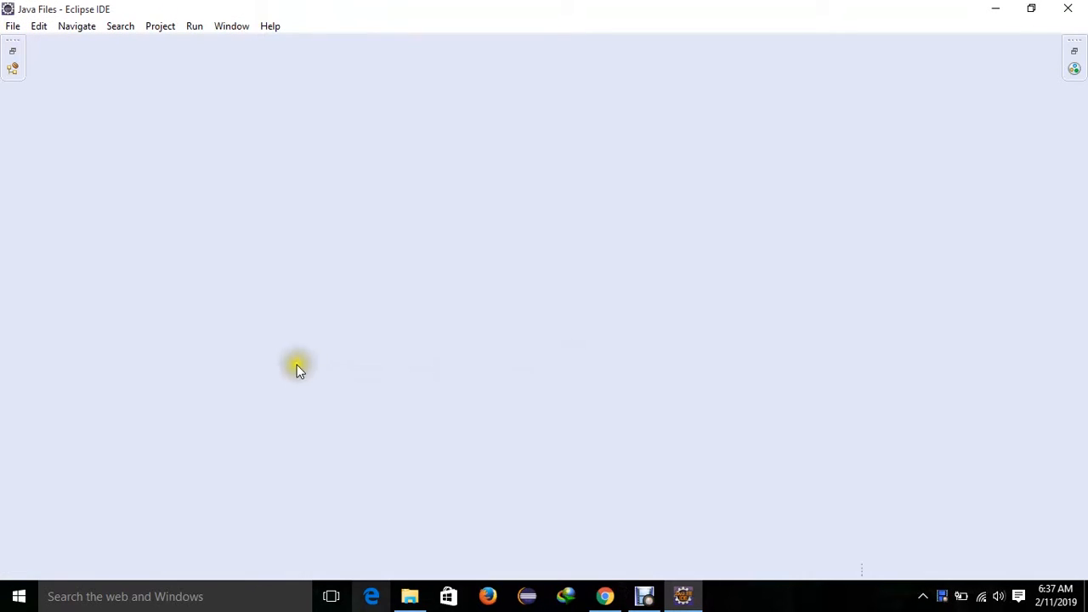
click(14, 58)
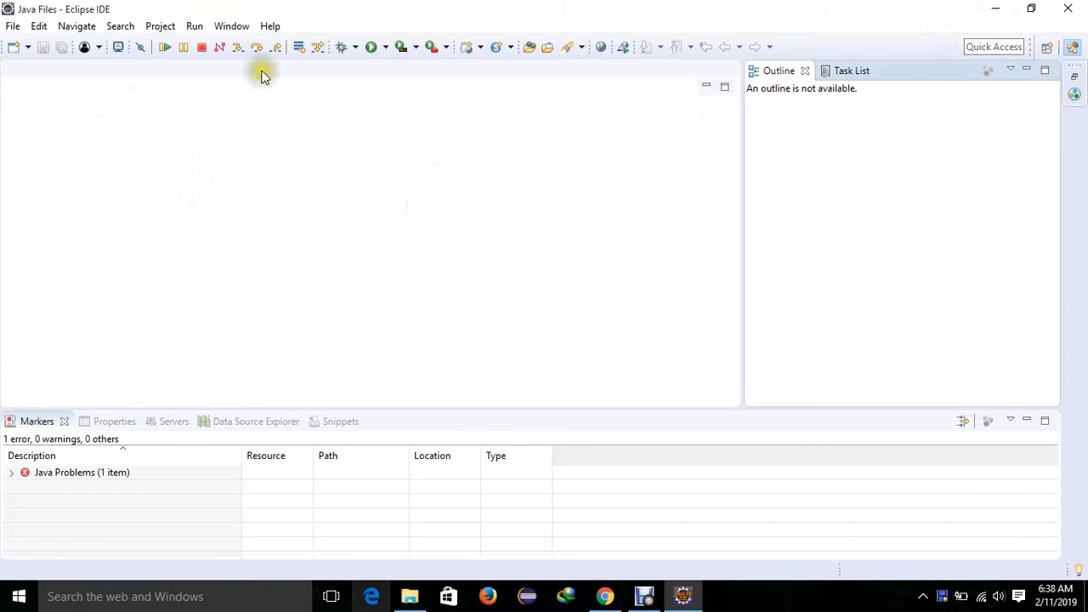
Step: Start a new project of type Java Project and proceed to its project settings
click(13, 27)
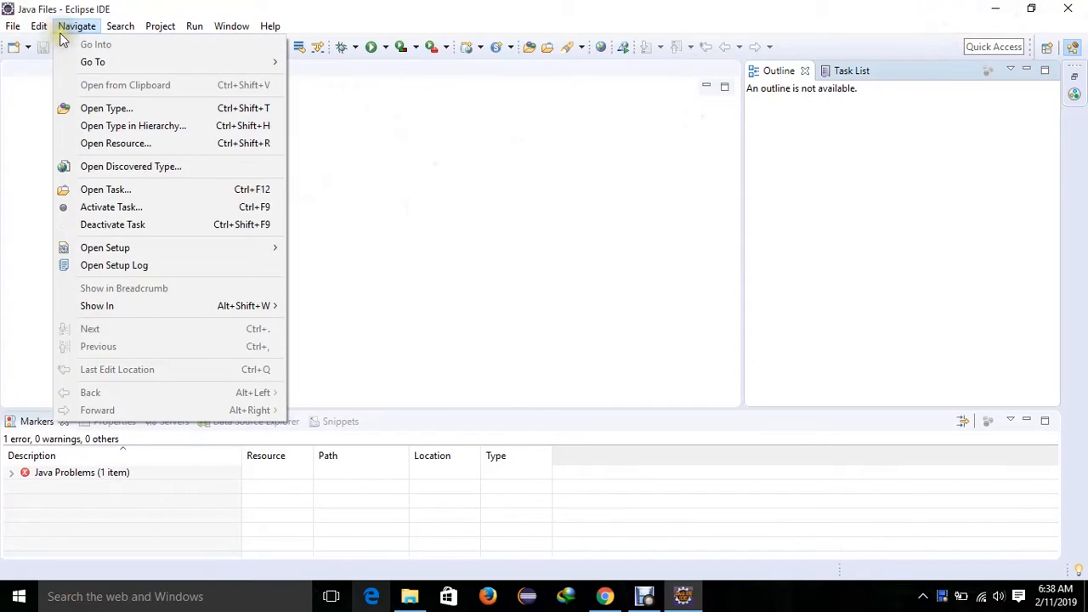
mouse_move(36, 49)
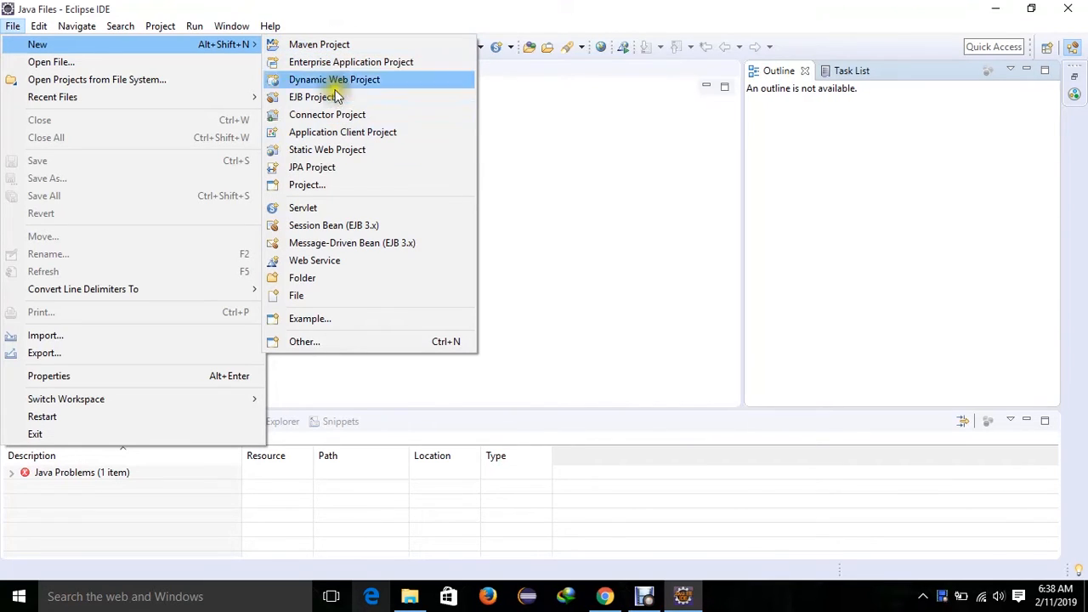
click(327, 339)
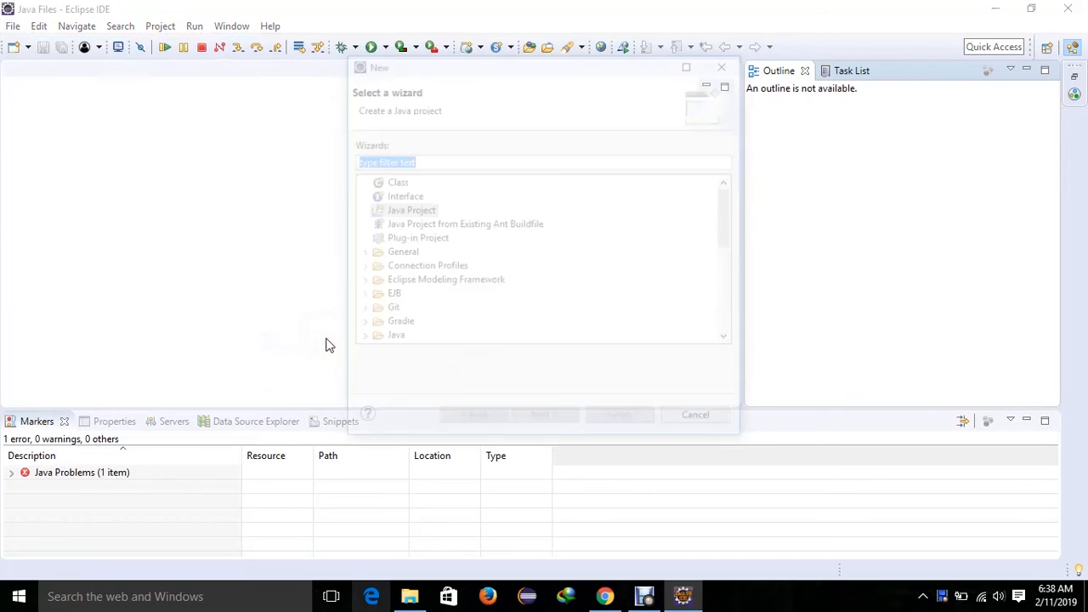
click(409, 211)
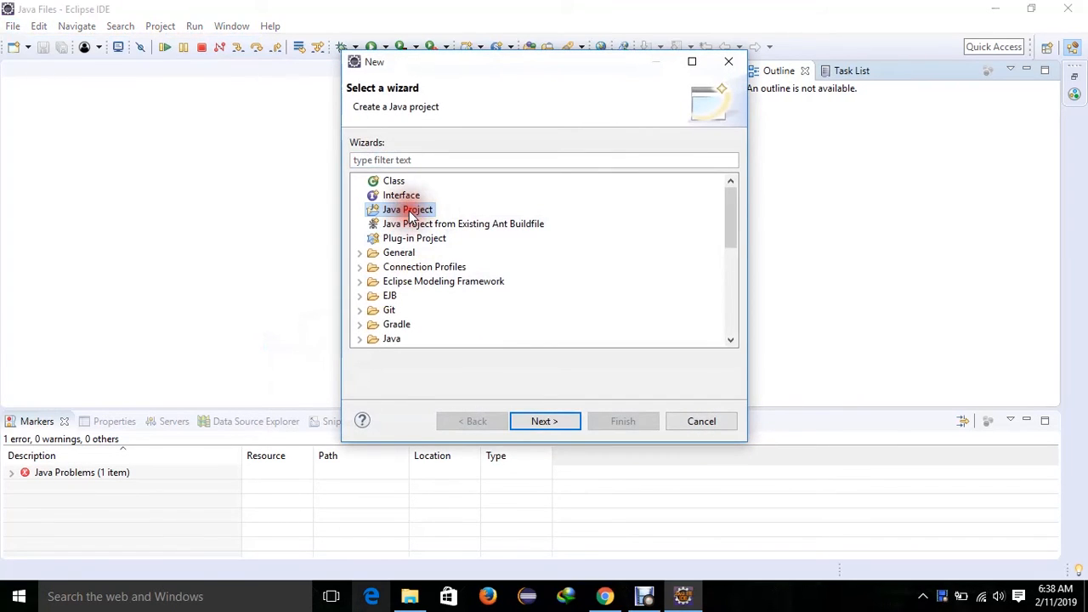
click(542, 422)
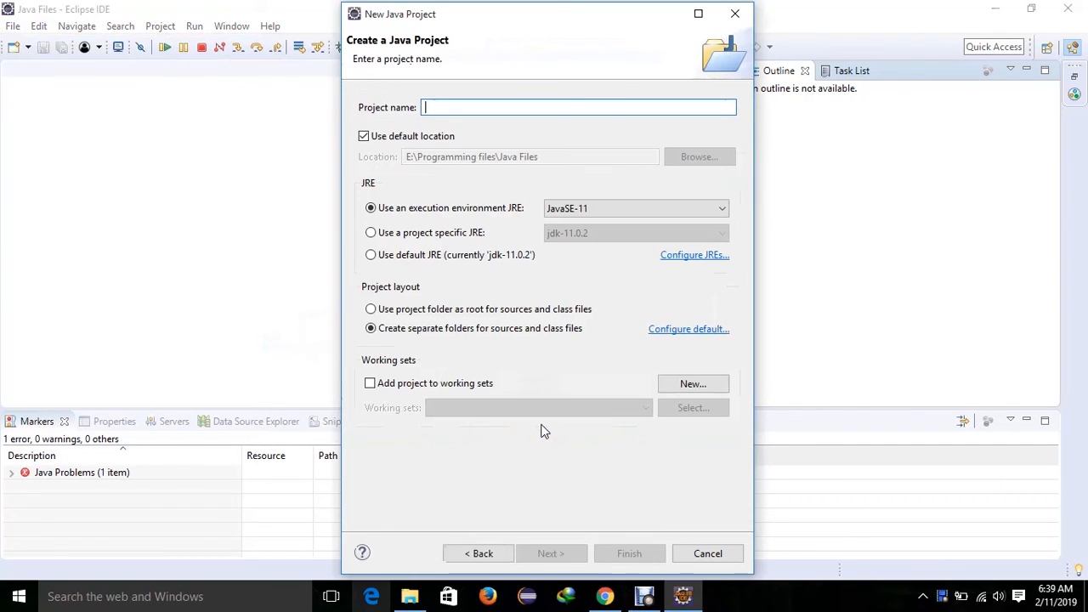